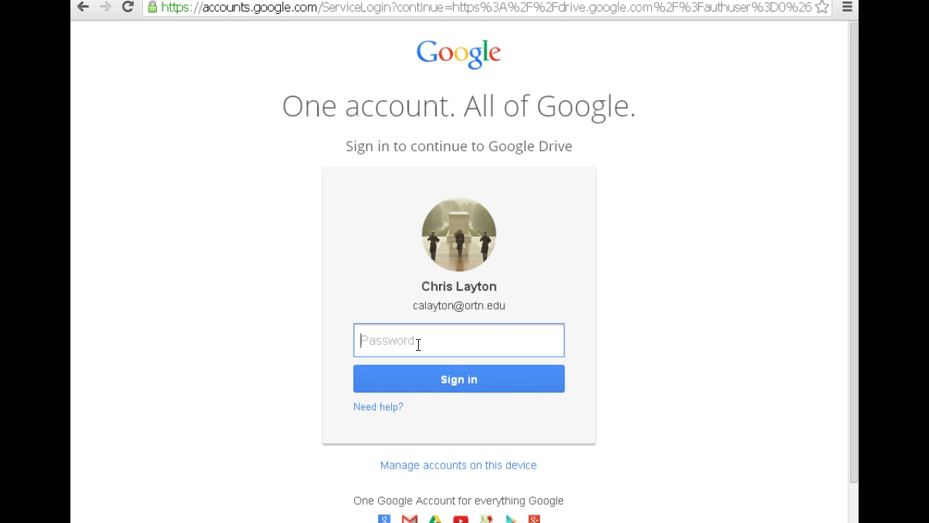
# - Sign in to Google with the account password to reach My Drive
pyautogui.write('**********')
pyautogui.press('Return')
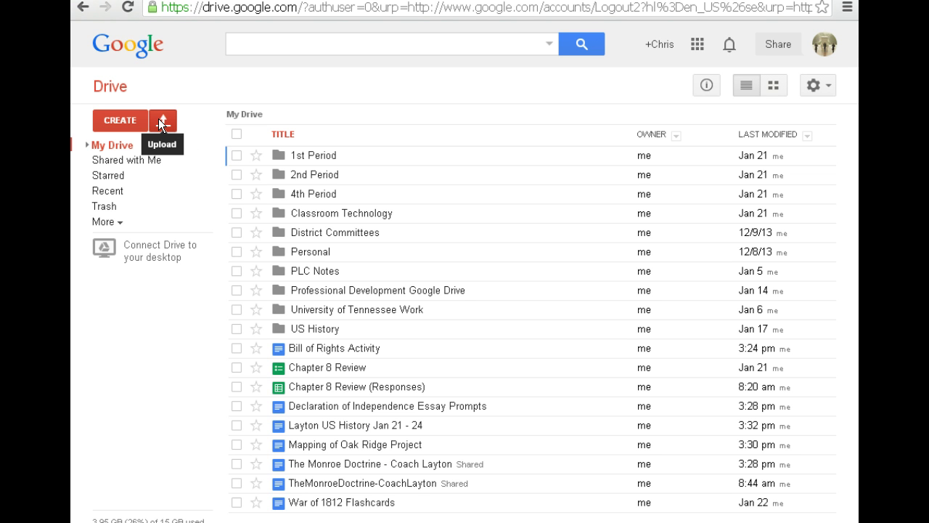
# - Upload the Layton US History Jan 21 - 24 file to My Drive
pyautogui.click(160, 122)
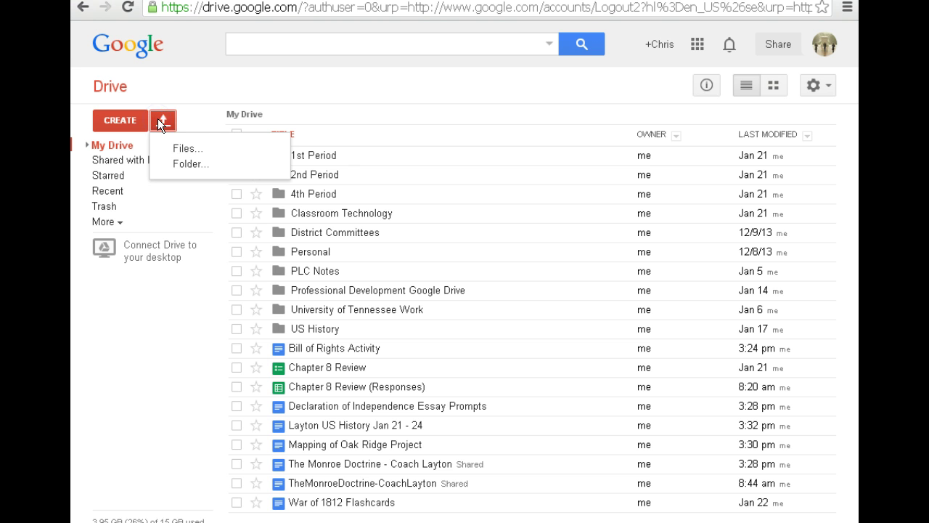
pyautogui.click(184, 148)
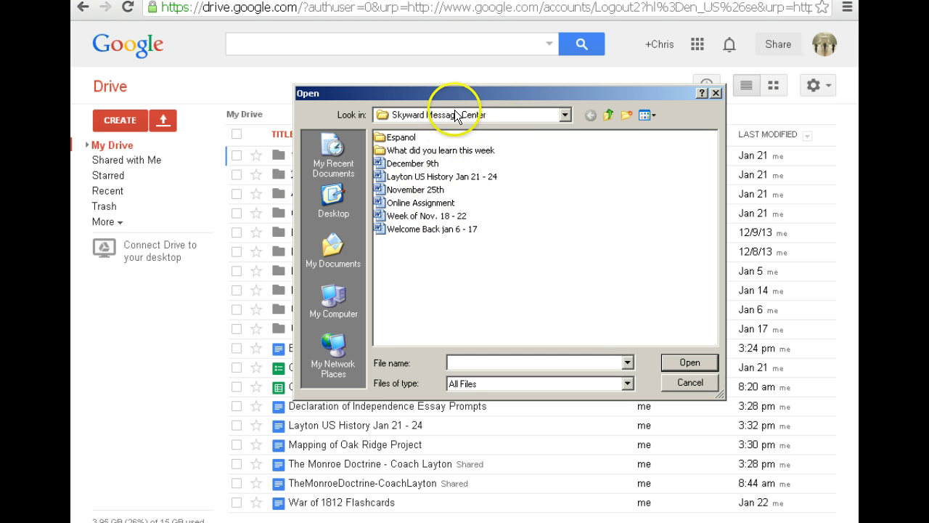
pyautogui.click(438, 177)
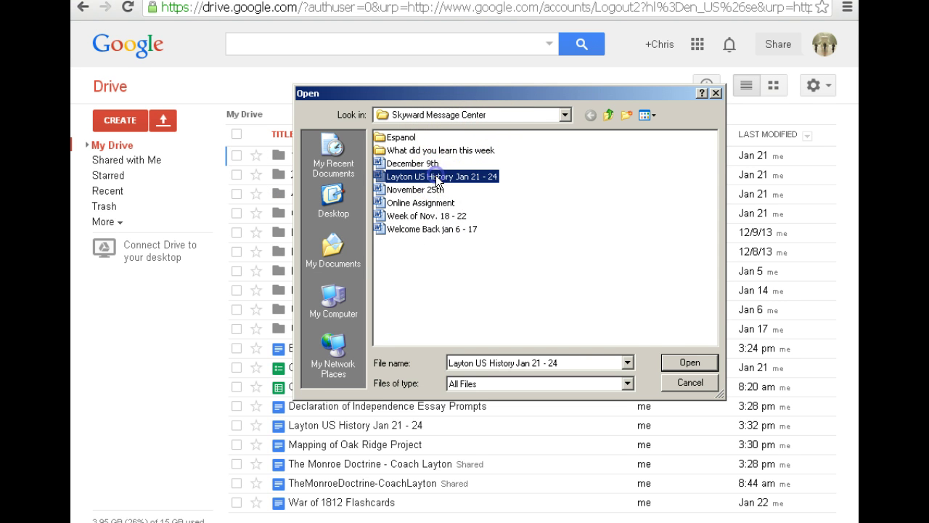
pyautogui.click(686, 361)
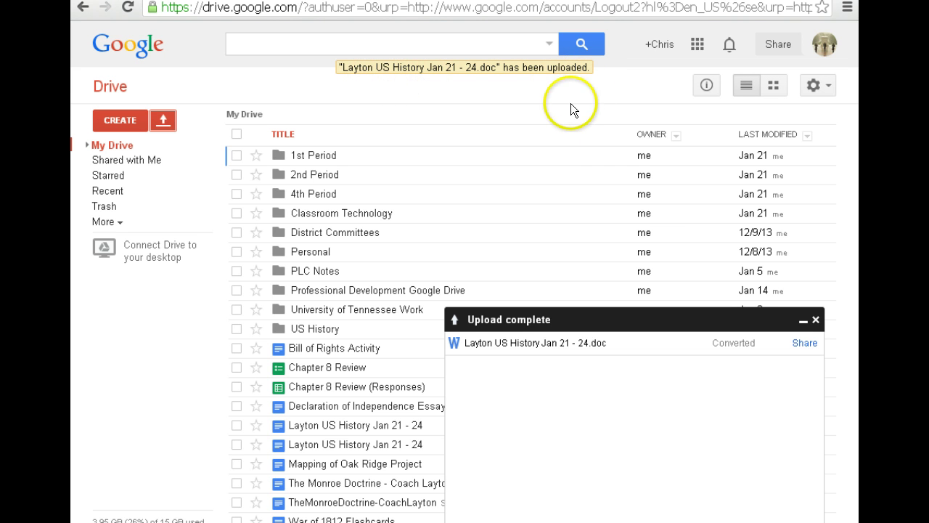
# - Open and scroll through the converted US History Jan 21 - 24 doc, then open The Monroe Doctrine
pyautogui.click(816, 320)
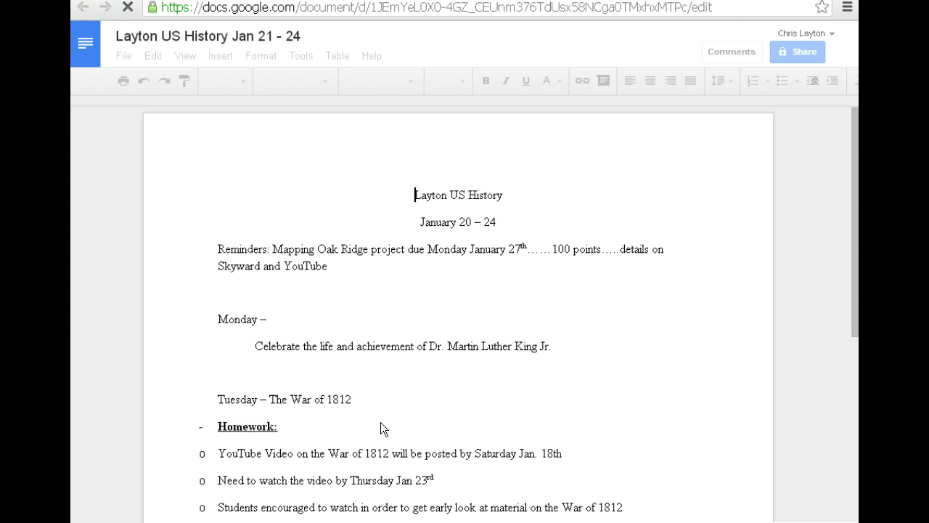
pyautogui.click(375, 421)
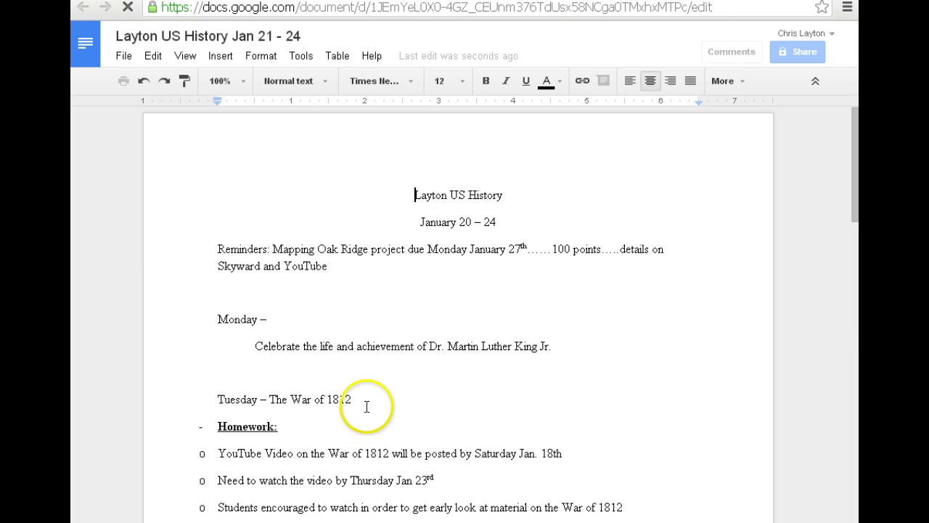
pyautogui.scroll(-5, 424, 272)
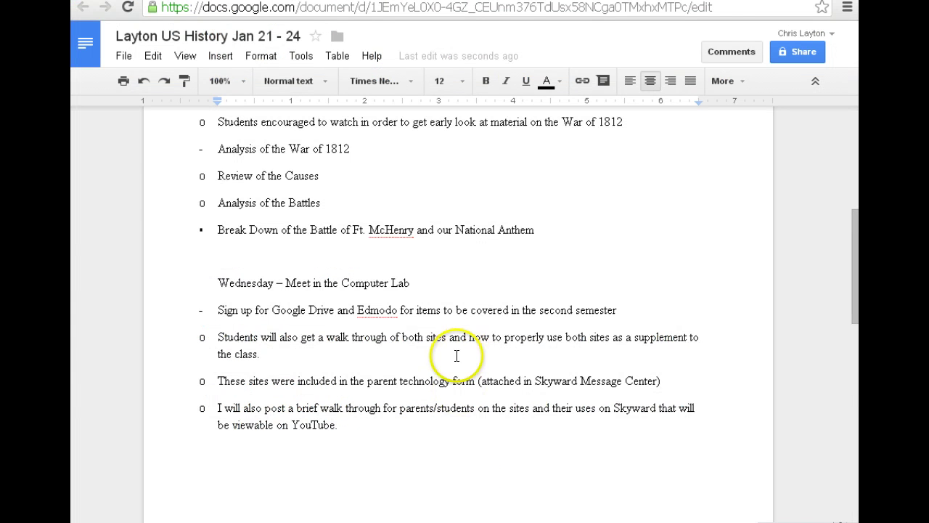
pyautogui.scroll(5, 428, 353)
pyautogui.scroll(2, 428, 354)
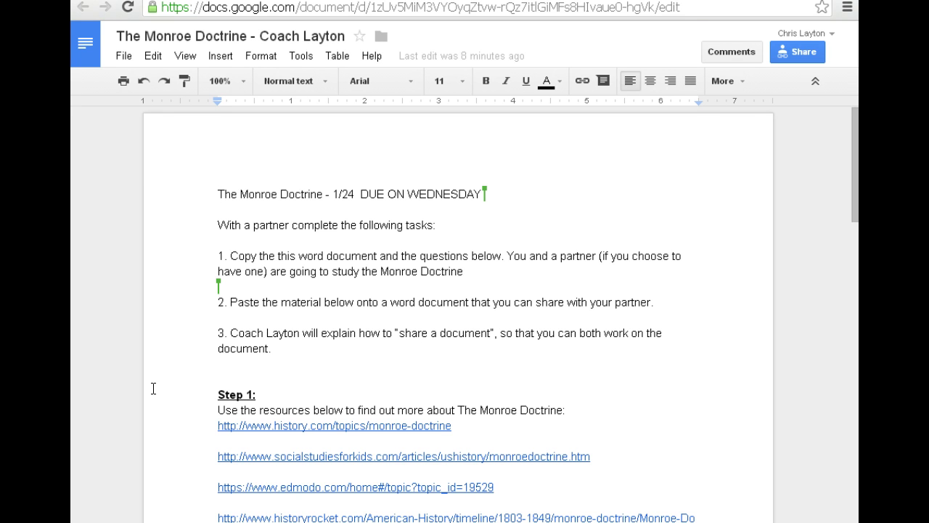
pyautogui.scroll(-3, 222, 385)
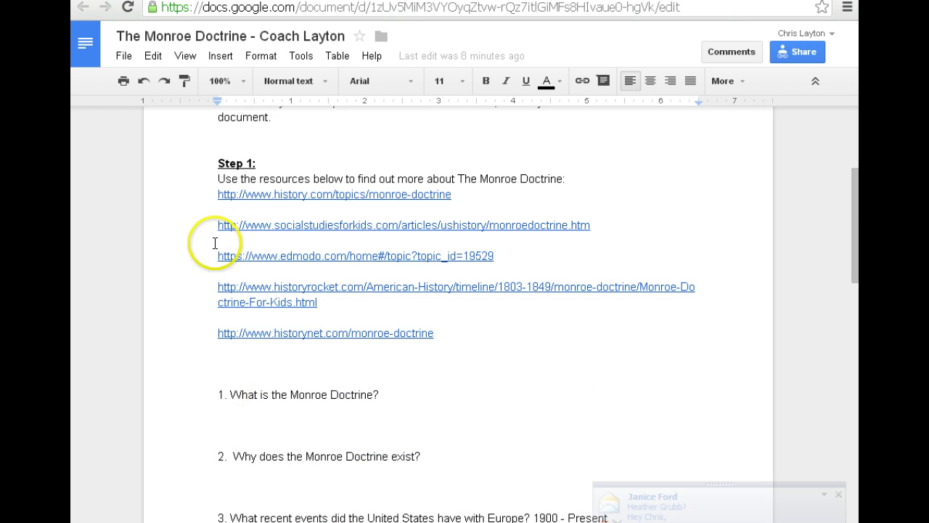
pyautogui.scroll(-1, 204, 354)
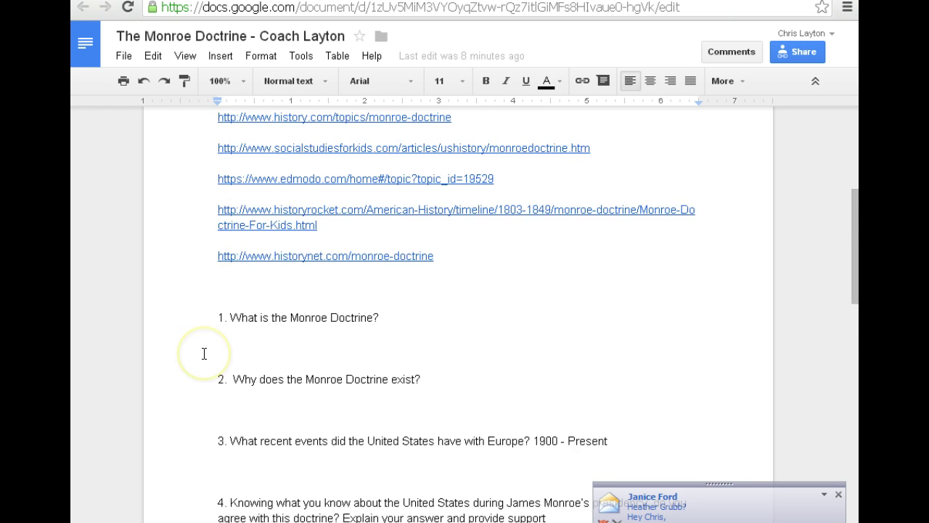
pyautogui.scroll(-2, 204, 354)
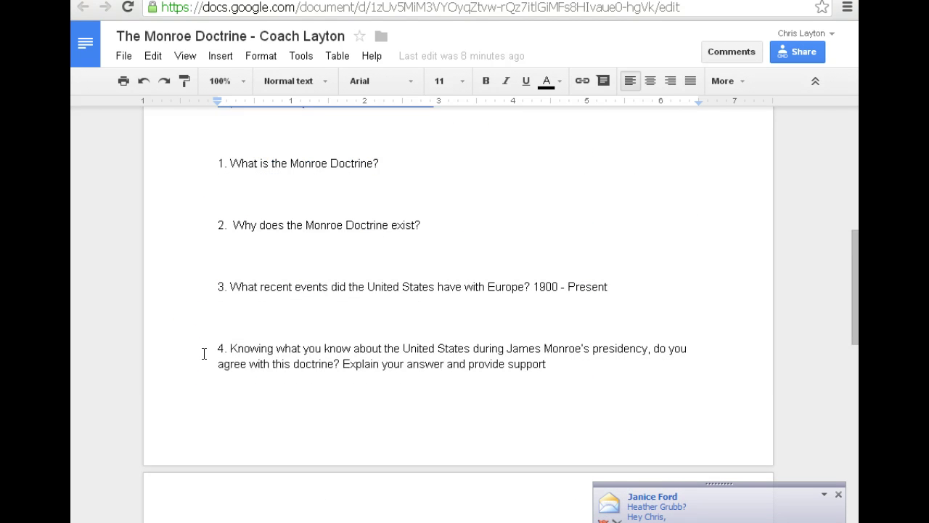
pyautogui.scroll(-6, 204, 353)
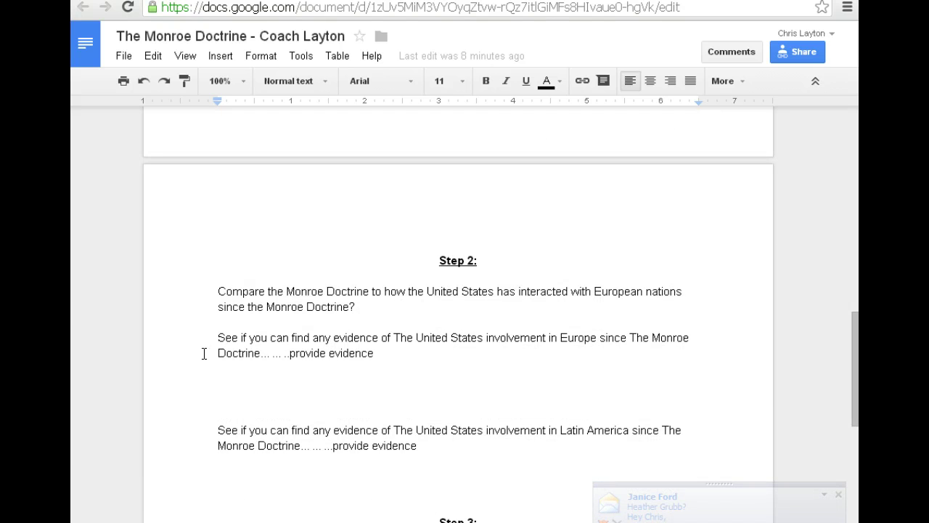
pyautogui.scroll(-1, 204, 353)
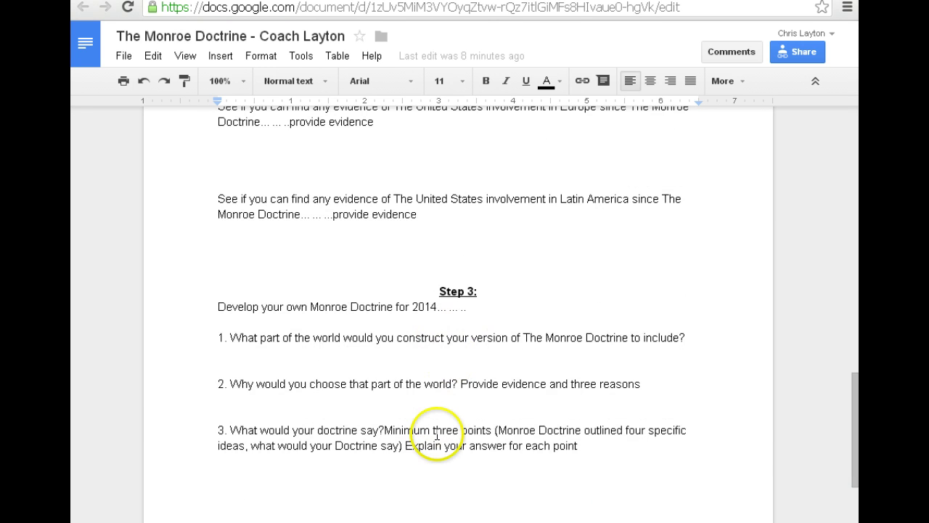
pyautogui.scroll(11, 380, 367)
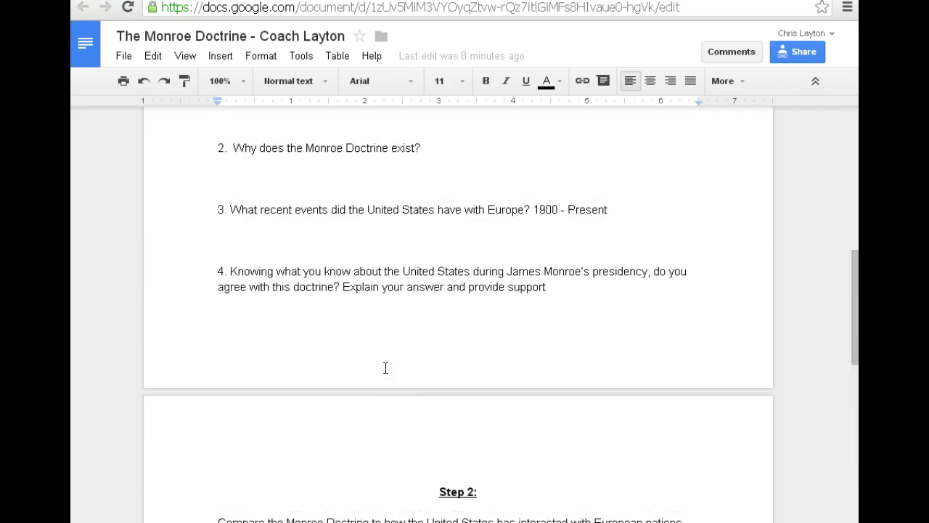
pyautogui.scroll(3, 385, 368)
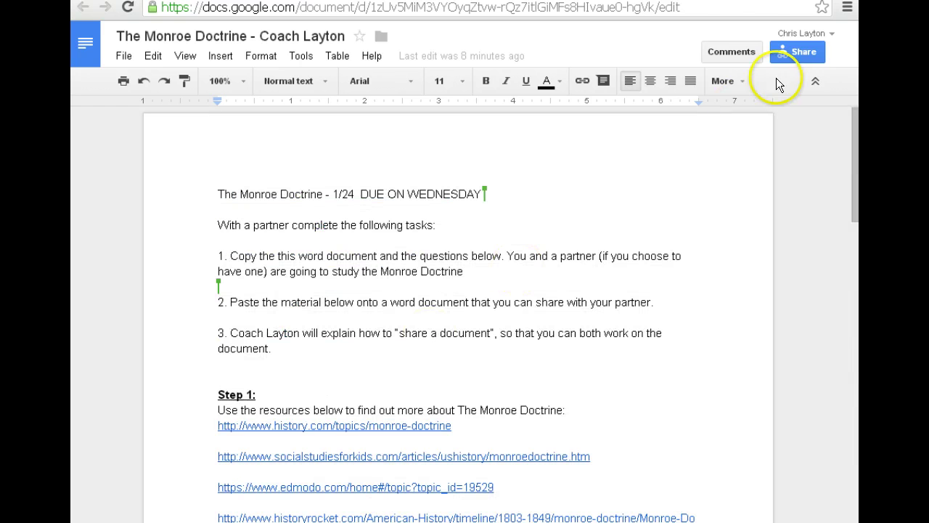
# - Open the sharing settings for The Monroe Doctrine document
pyautogui.click(792, 53)
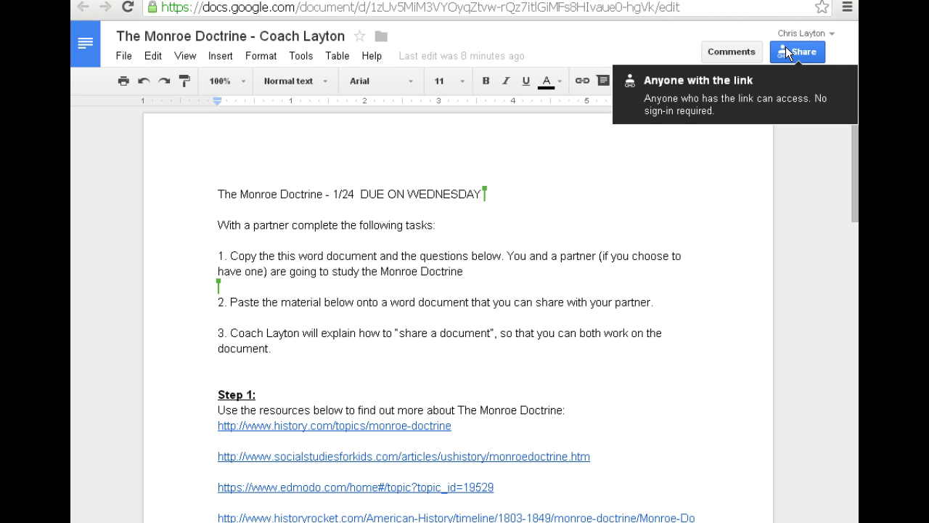
pyautogui.click(785, 46)
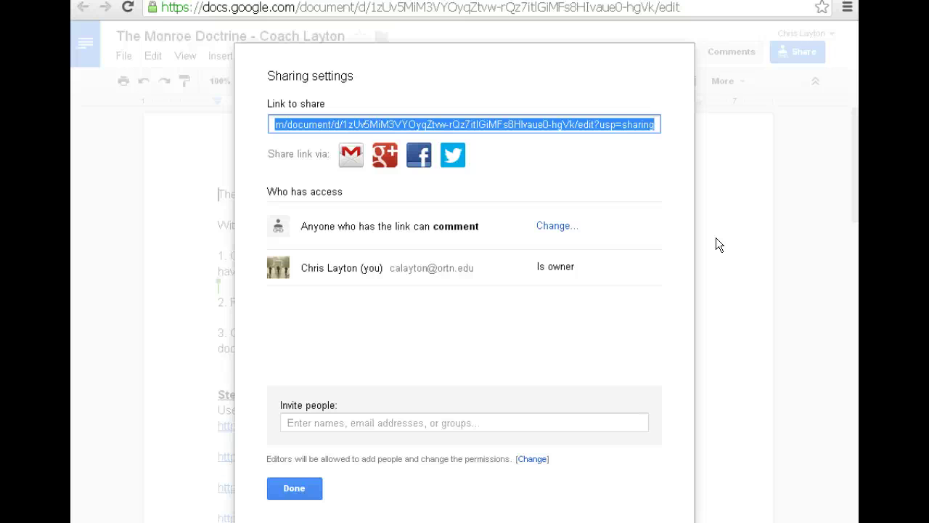
# - Copy the share link and start an invitation with the invitee's e-mail address
pyautogui.rightClick(541, 125)
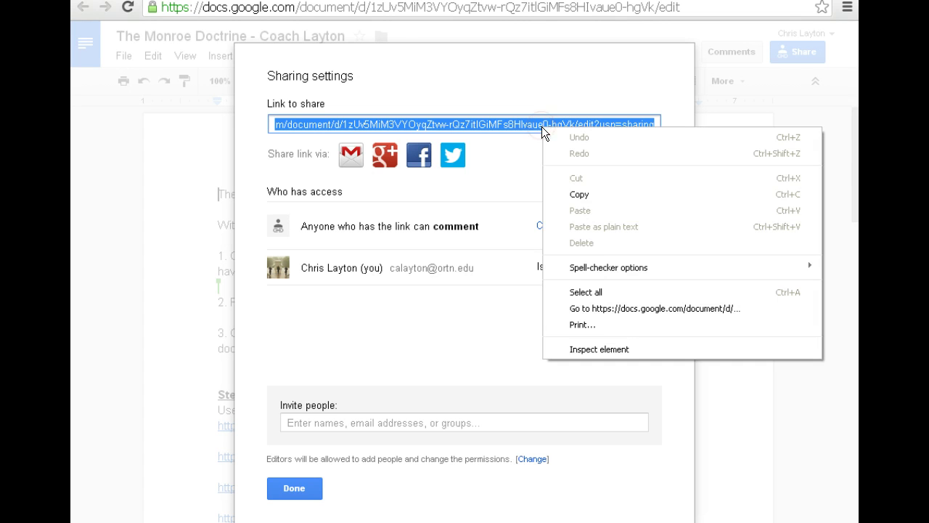
pyautogui.click(591, 196)
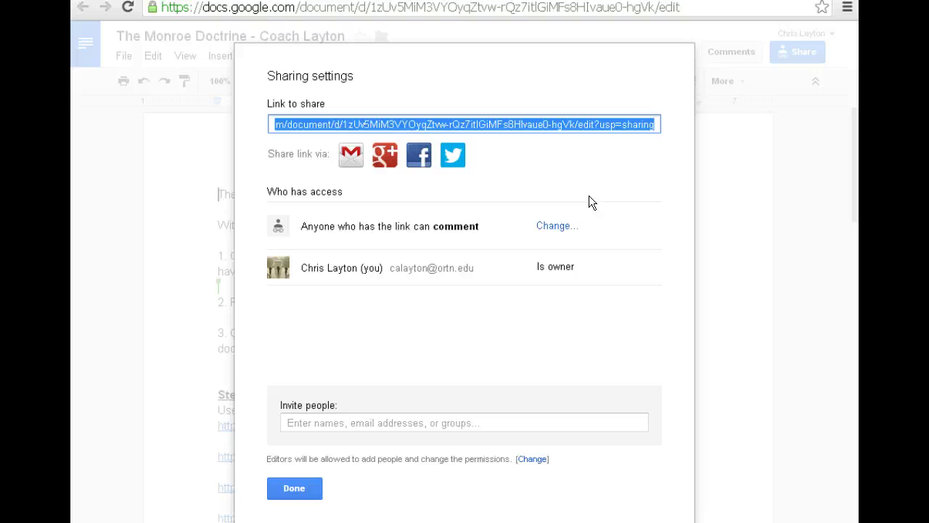
pyautogui.click(386, 422)
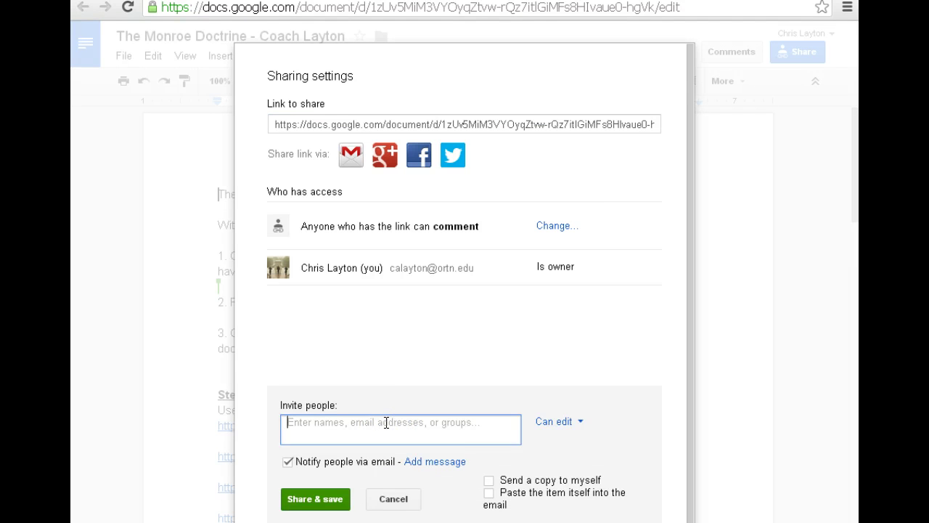
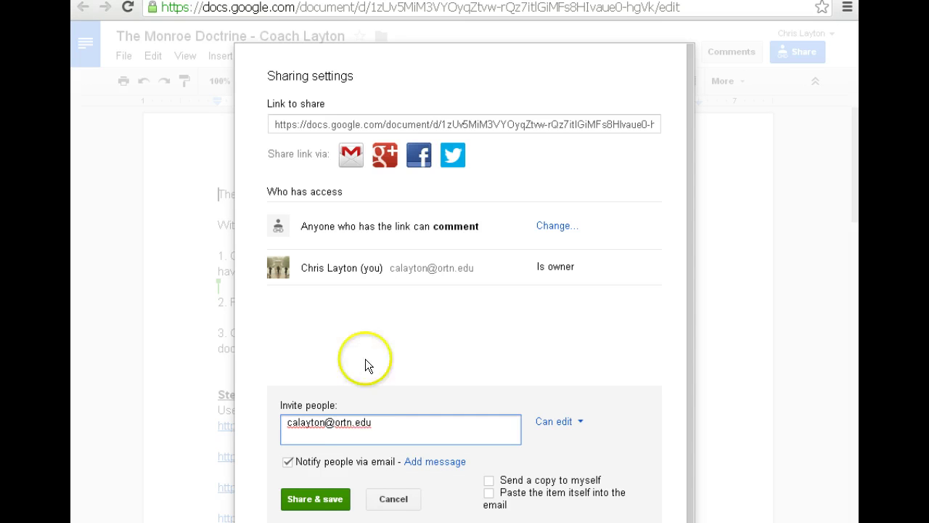
# - Set link access so anyone with the link can comment, and save it
pyautogui.click(544, 228)
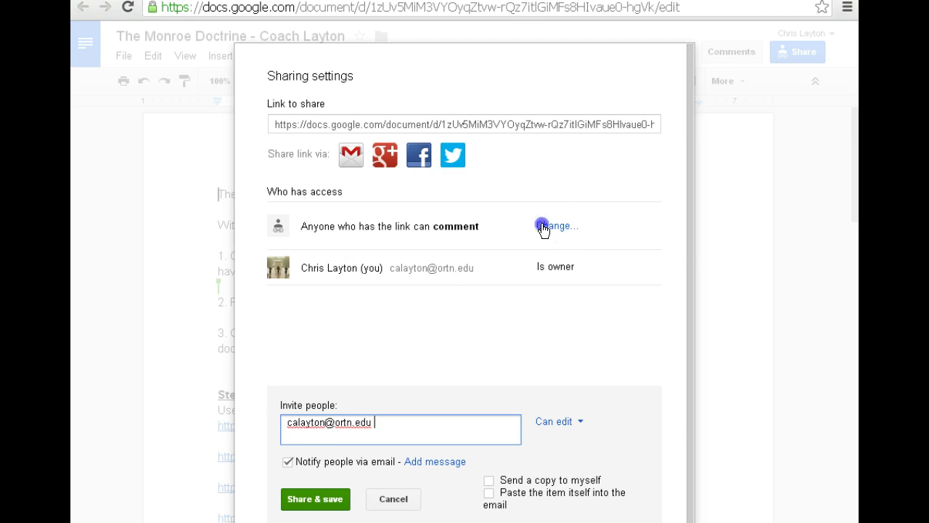
pyautogui.click(412, 229)
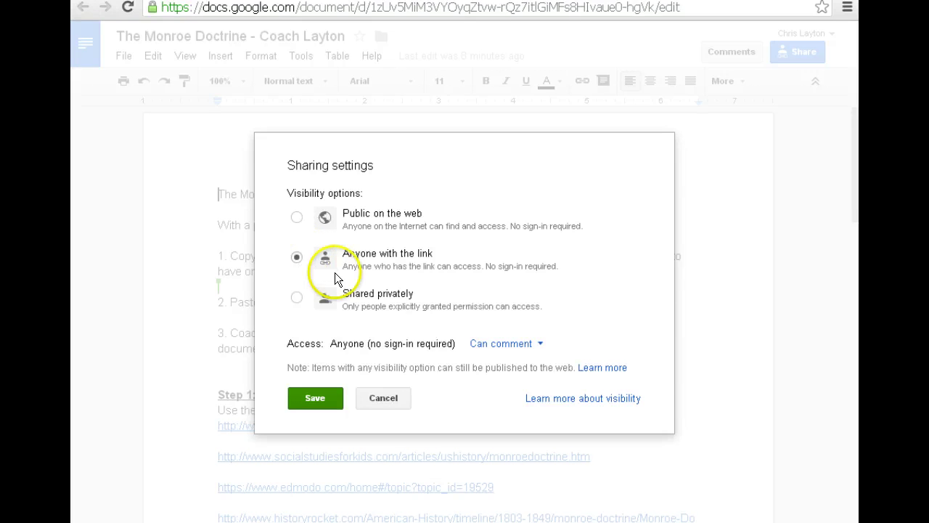
pyautogui.click(506, 349)
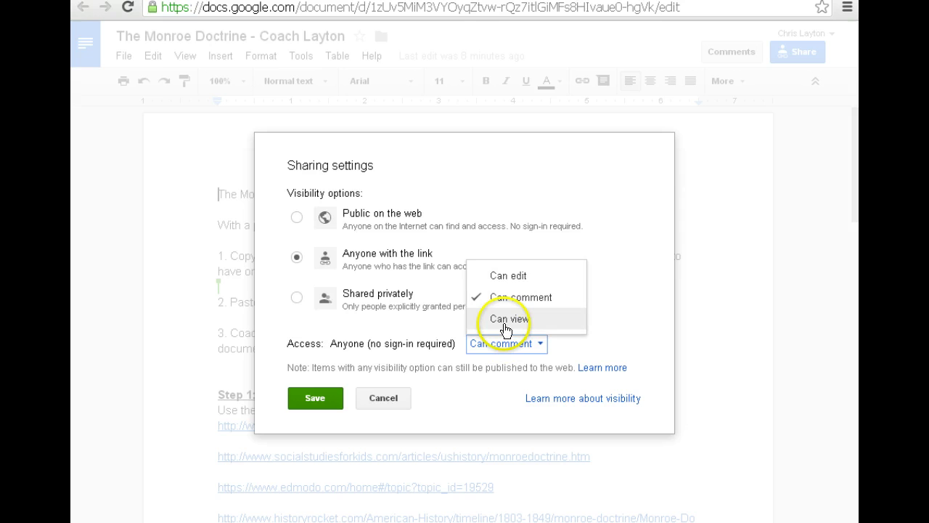
pyautogui.click(506, 320)
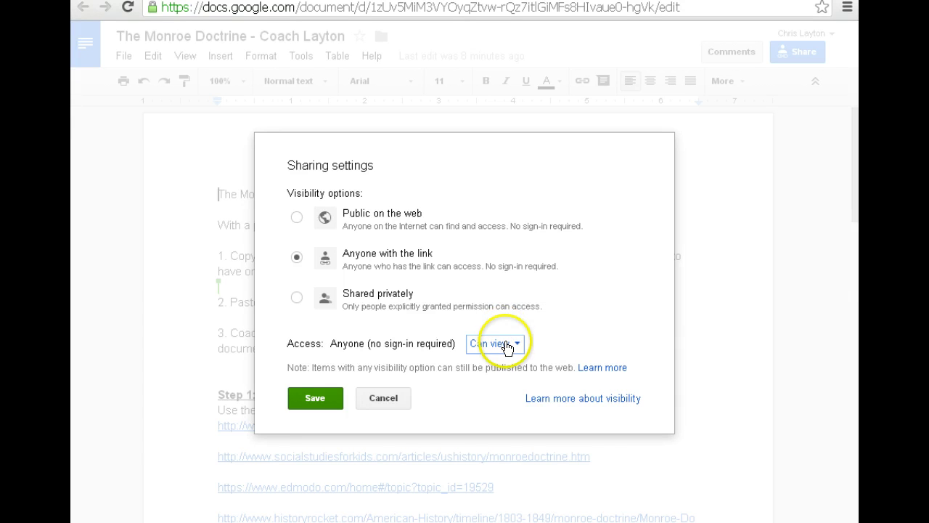
pyautogui.click(507, 347)
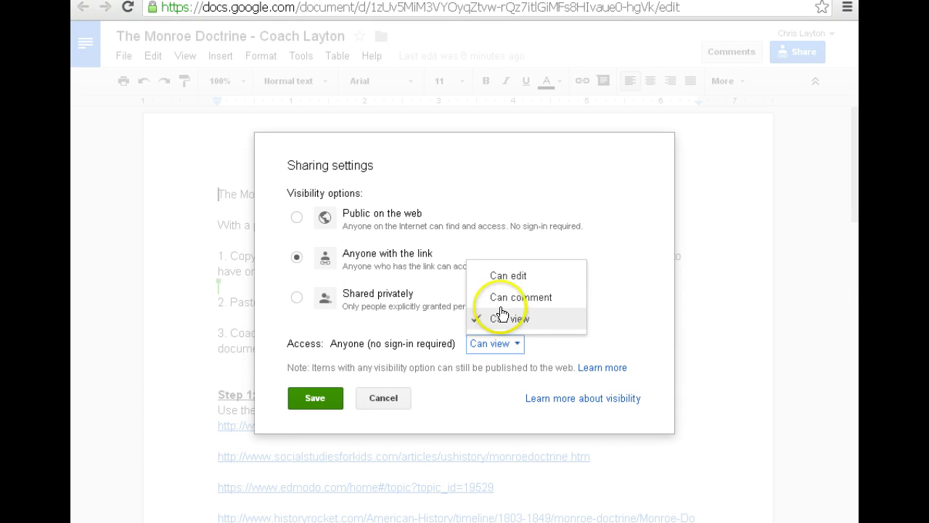
pyautogui.click(500, 278)
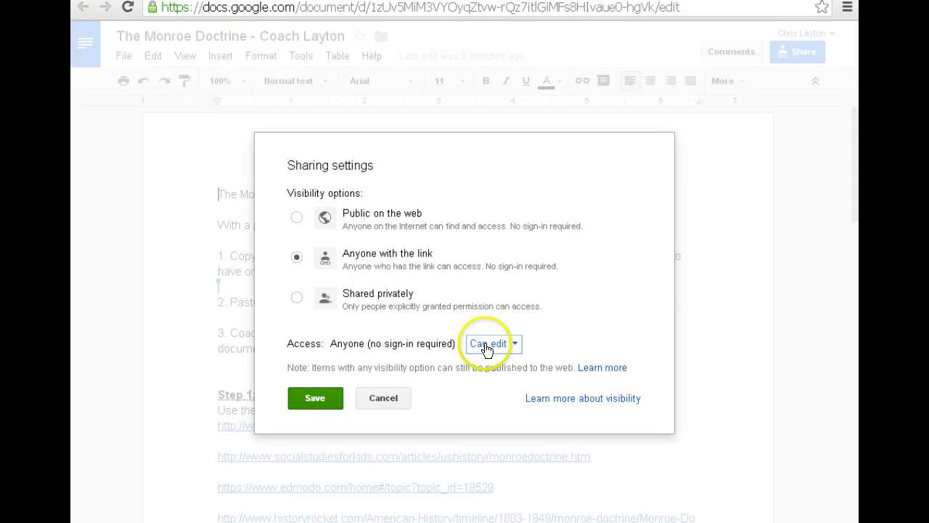
pyautogui.click(485, 348)
pyautogui.click(496, 299)
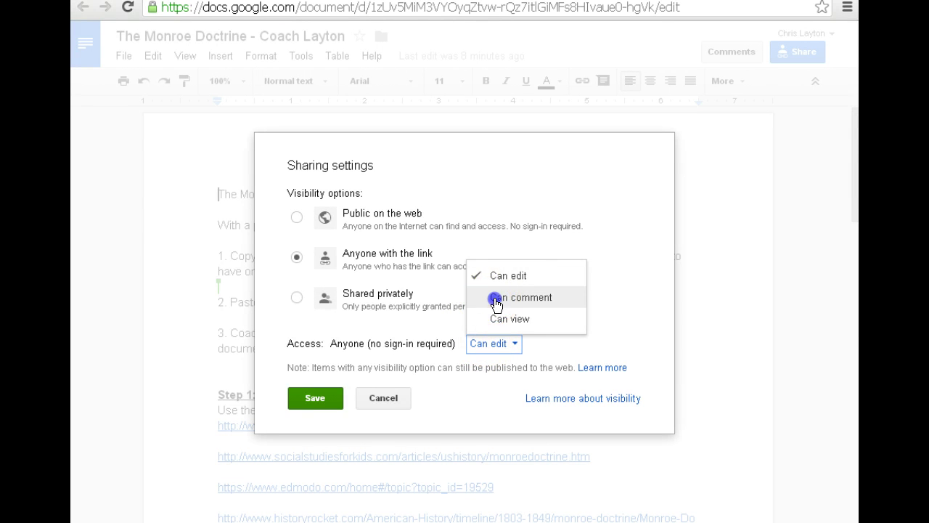
pyautogui.click(318, 397)
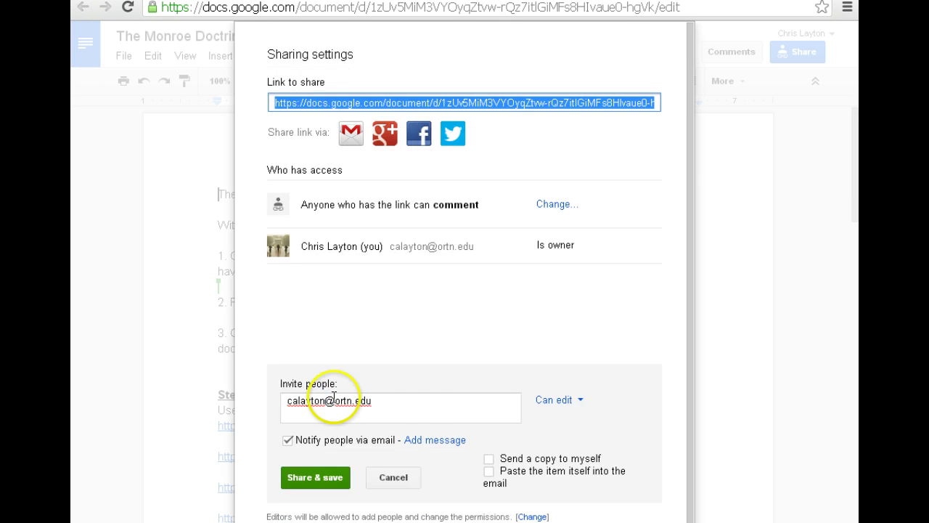
# - Set the invitee's permission to Can comment and select their e-mail address
pyautogui.click(574, 401)
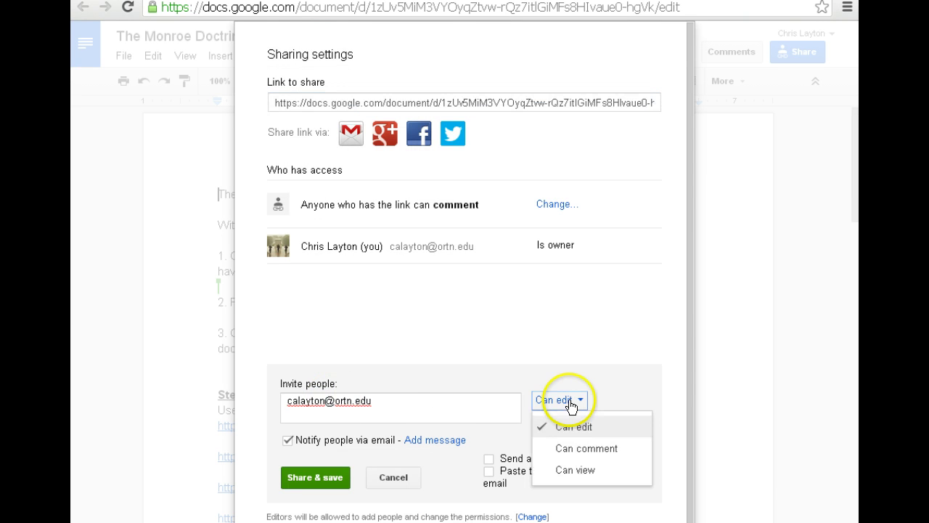
pyautogui.click(565, 443)
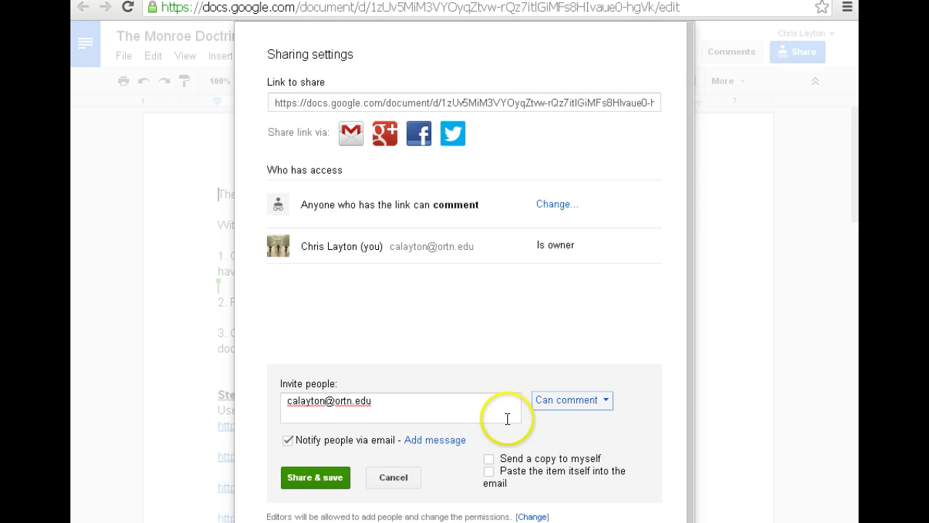
pyautogui.click(486, 414)
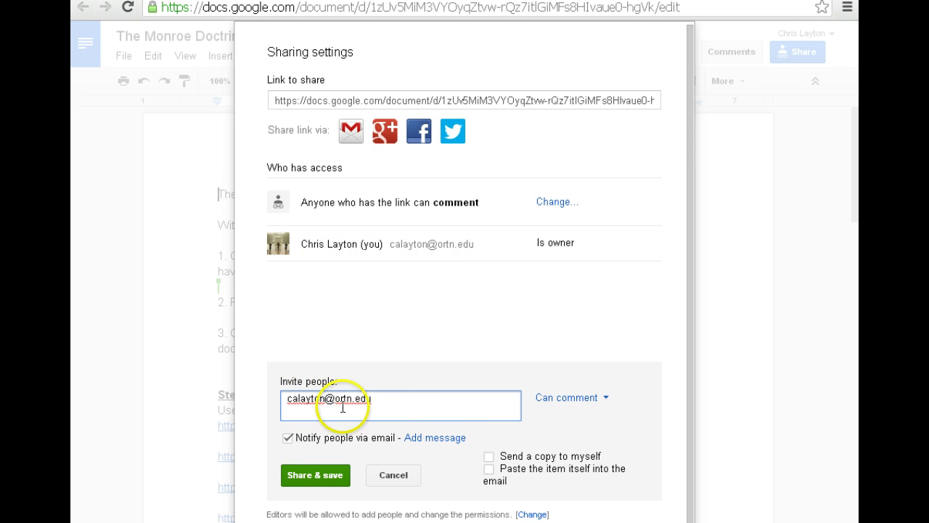
pyautogui.moveTo(394, 401); pyautogui.dragTo(272, 393)
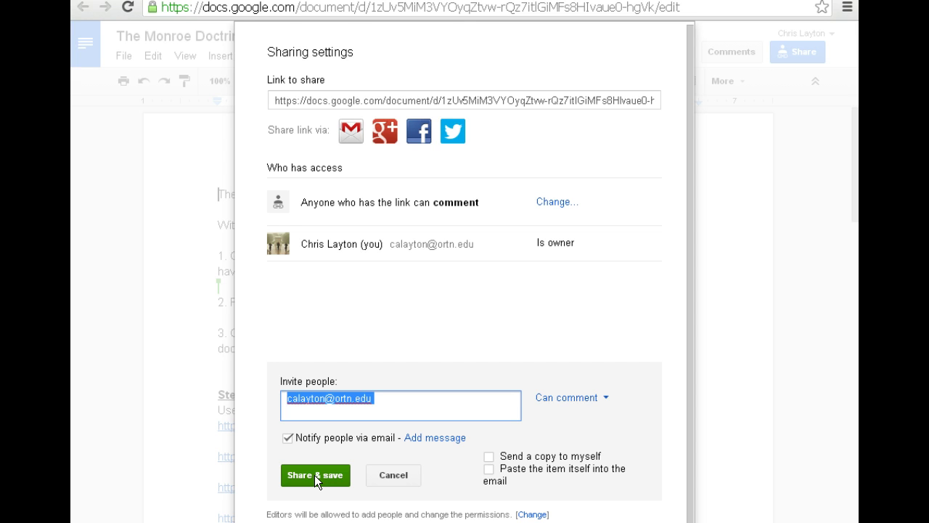
# - Copy the document link, send the comment-access invitation with Share & save, and close
pyautogui.click(511, 102)
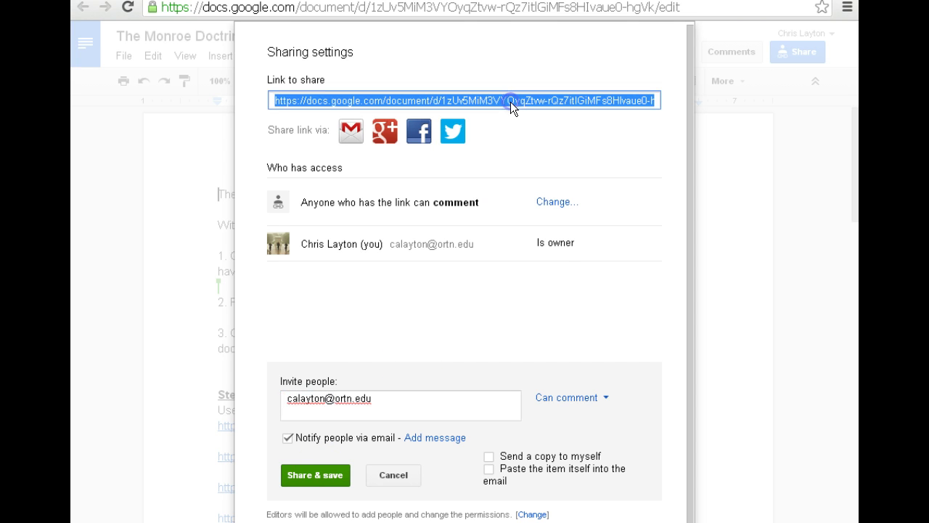
pyautogui.rightClick(511, 102)
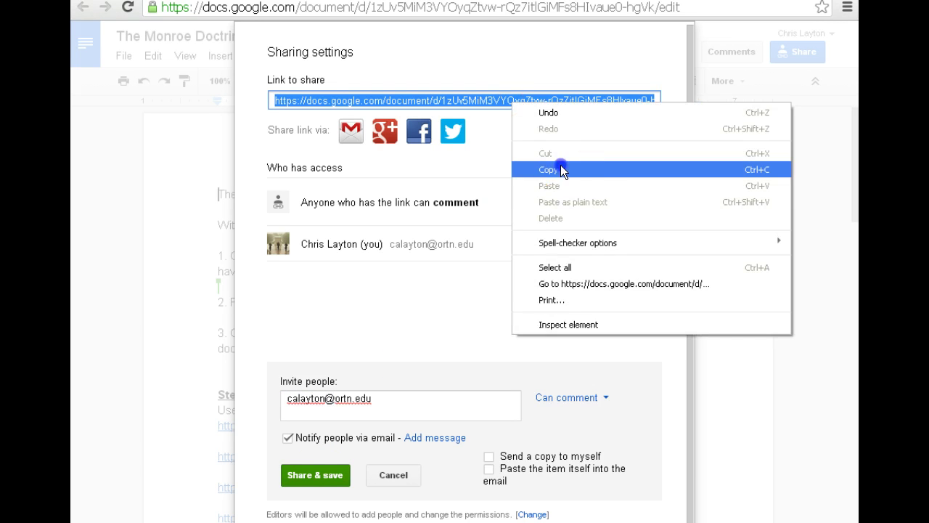
pyautogui.click(560, 169)
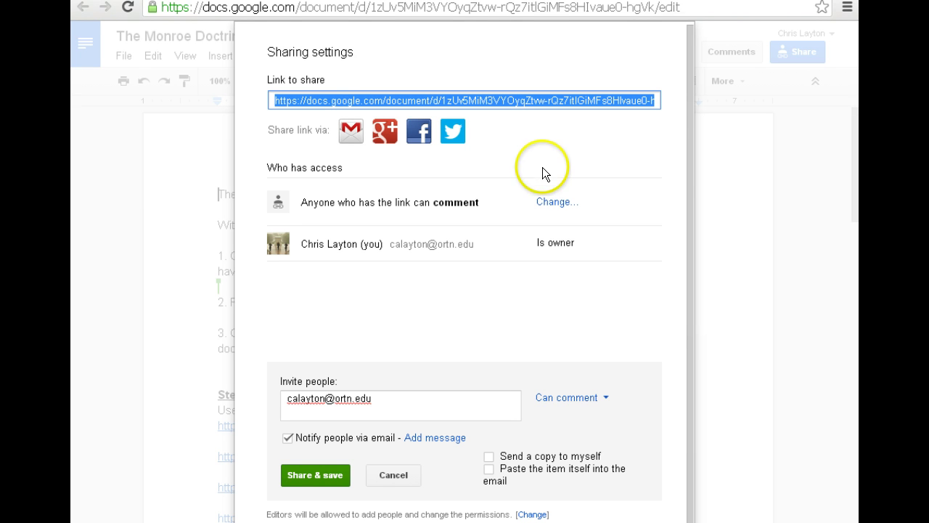
pyautogui.click(311, 475)
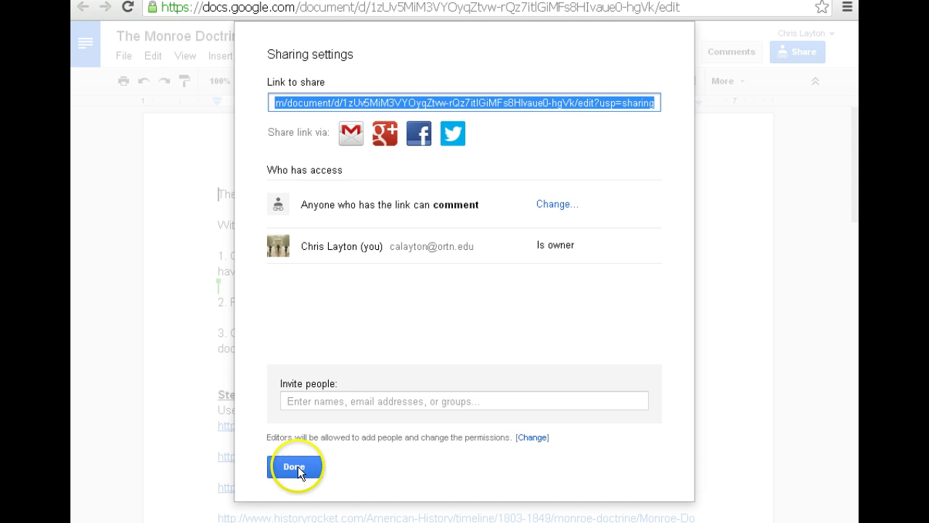
pyautogui.click(296, 467)
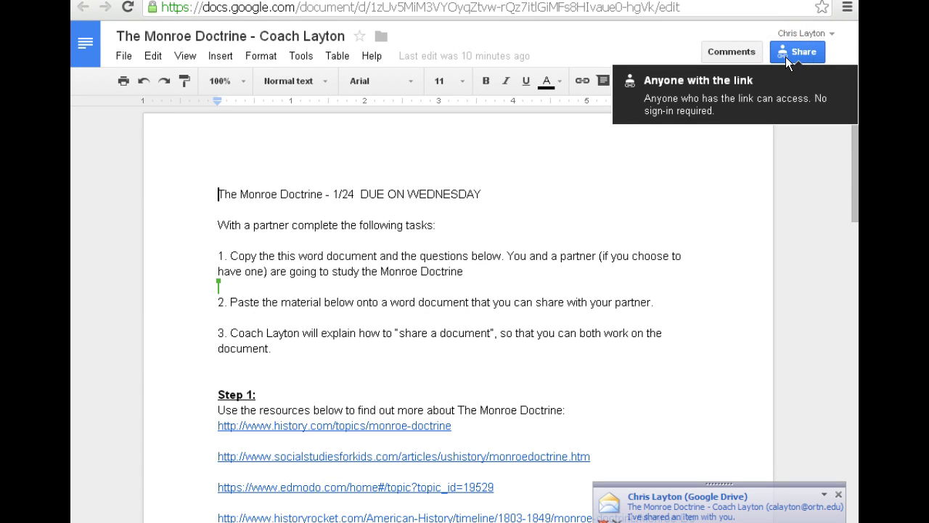
pyautogui.click(619, 380)
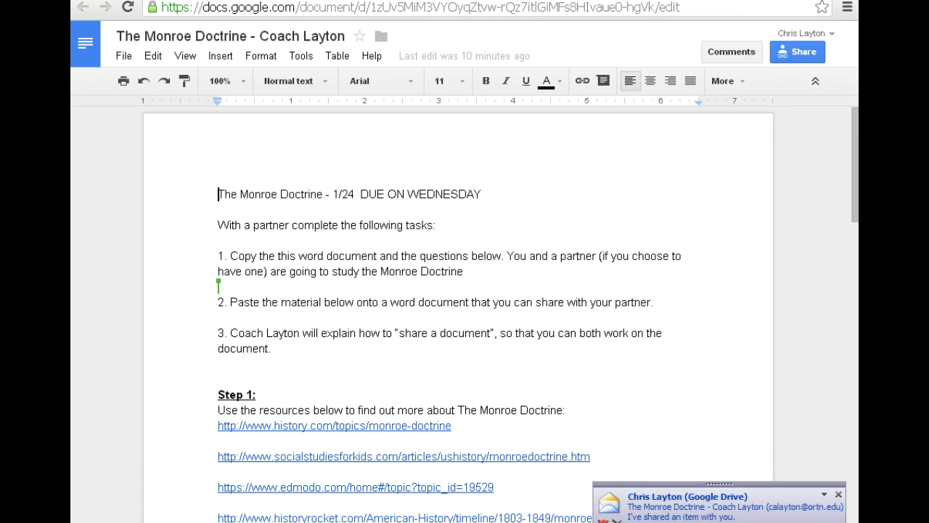
pyautogui.click(689, 503)
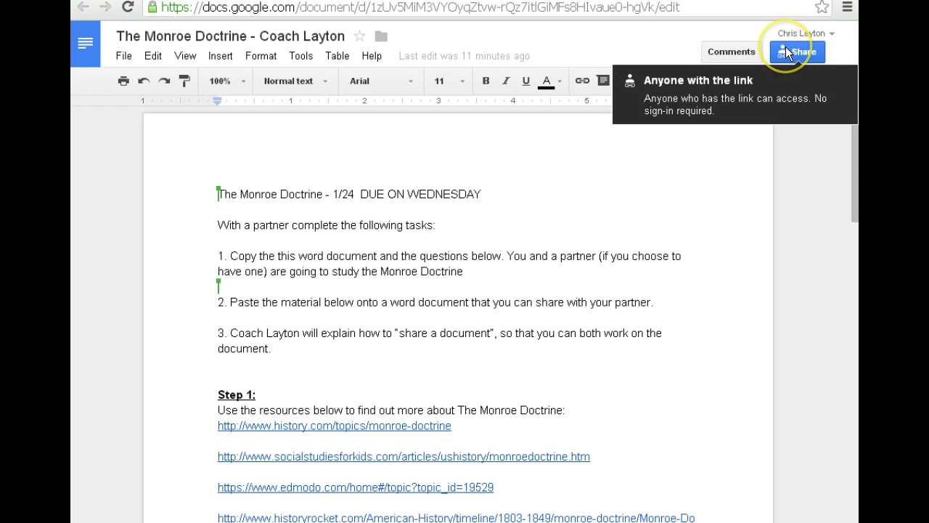
pyautogui.click(785, 46)
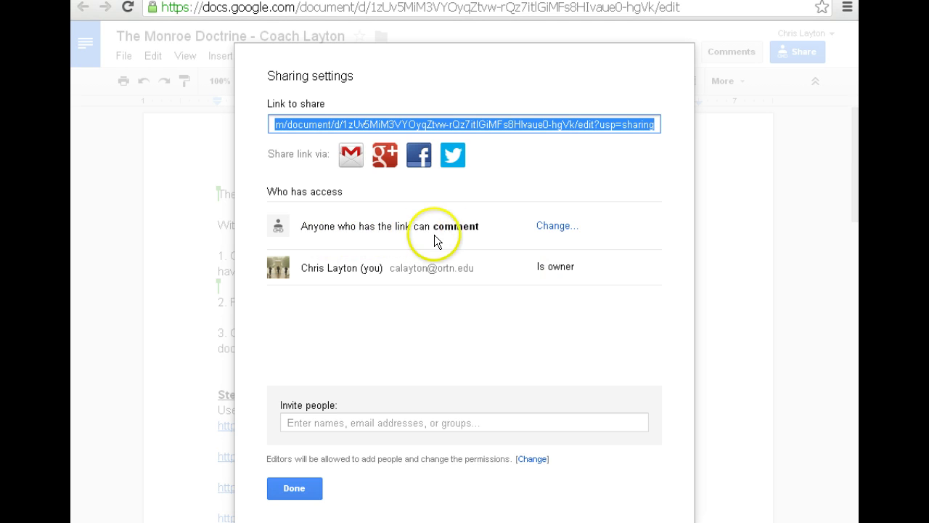
pyautogui.click(299, 488)
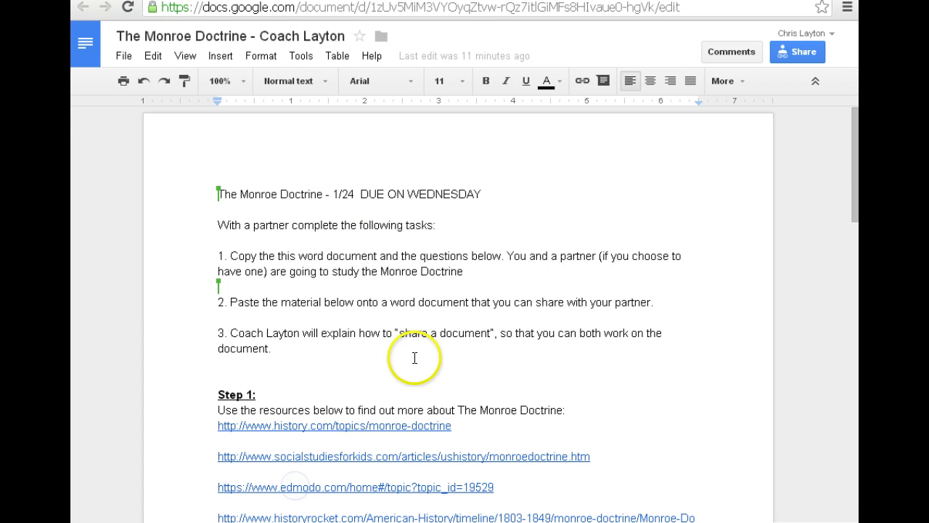
# - Comment on 'Monroe Doctrine?': 'This is a great answer filled with great details.....Great Work! Total points 40/40'
pyautogui.scroll(-6, 396, 333)
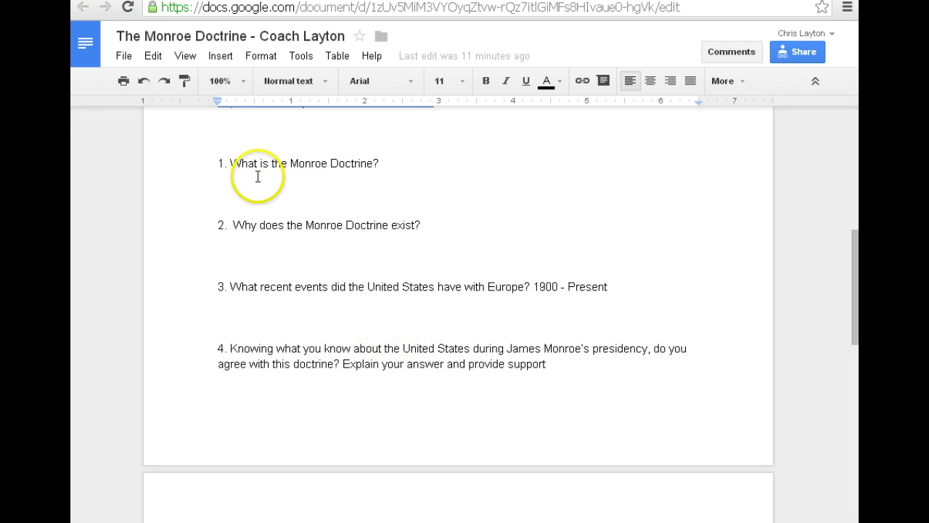
pyautogui.moveTo(236, 178); pyautogui.dragTo(394, 189)
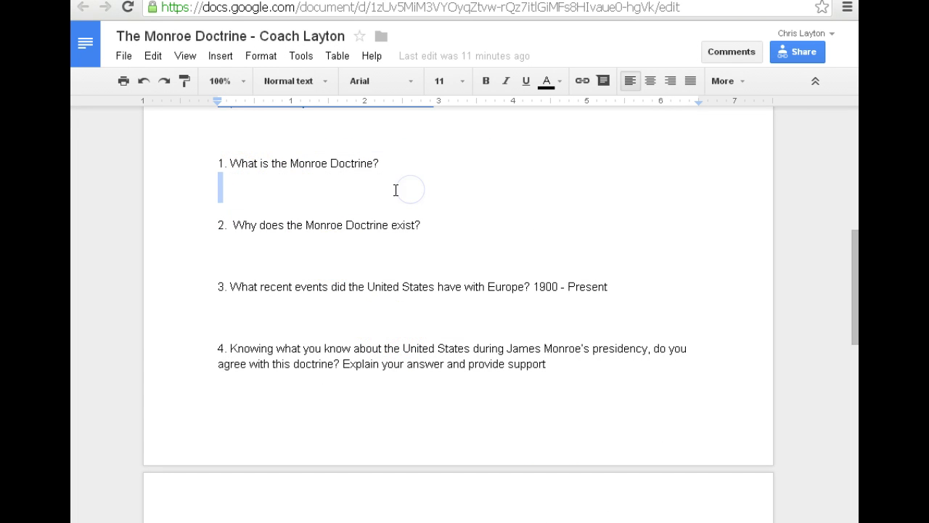
pyautogui.rightClick(218, 186)
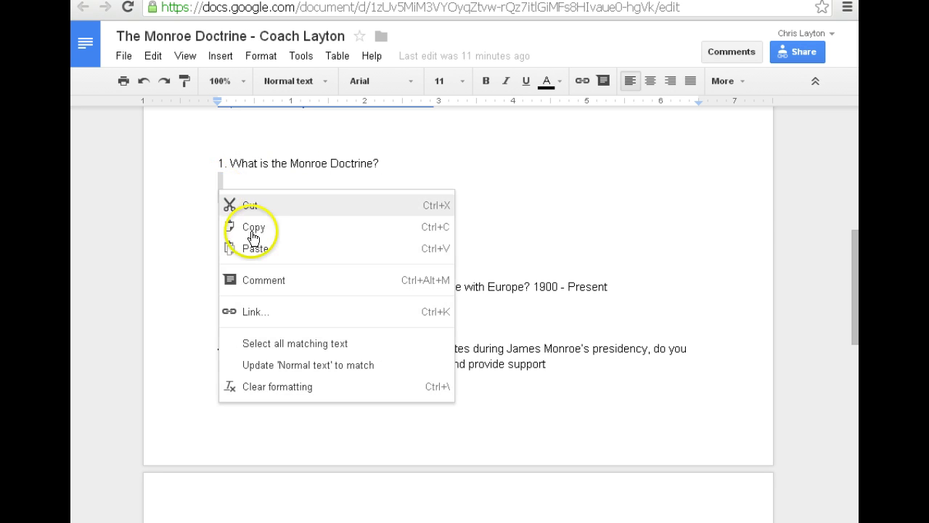
pyautogui.click(216, 182)
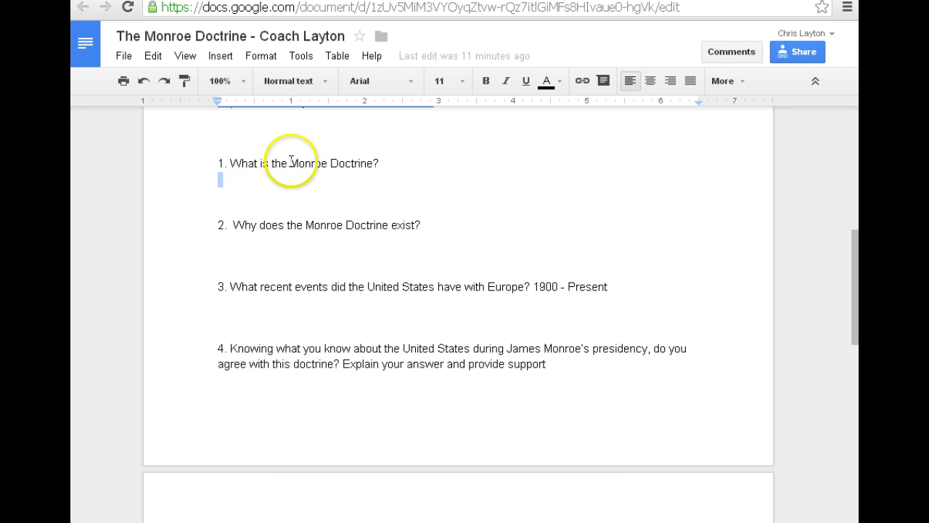
pyautogui.moveTo(291, 164); pyautogui.dragTo(385, 162)
pyautogui.rightClick(375, 162)
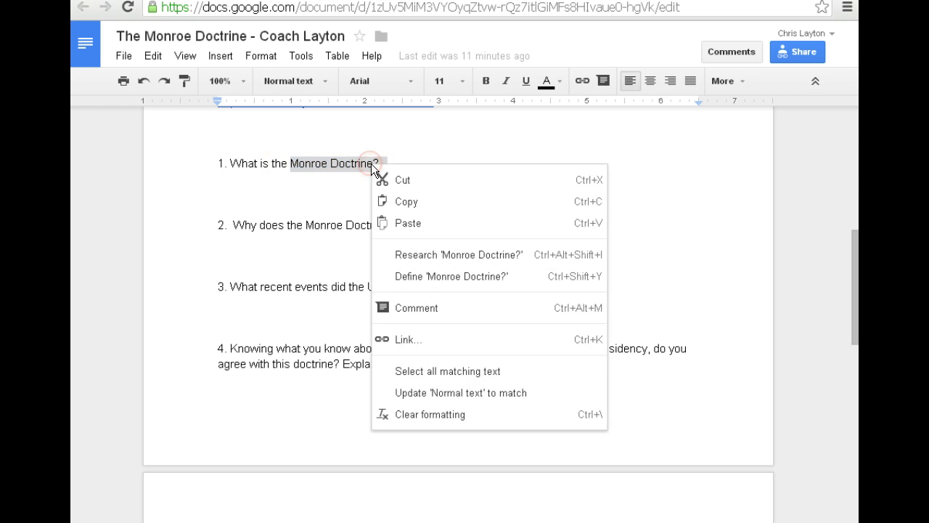
pyautogui.click(415, 309)
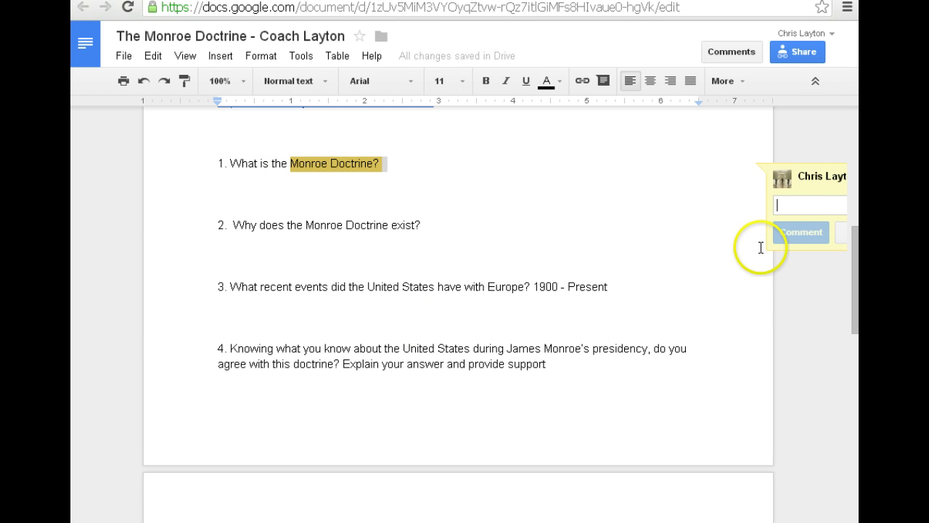
pyautogui.write('This is a grea')
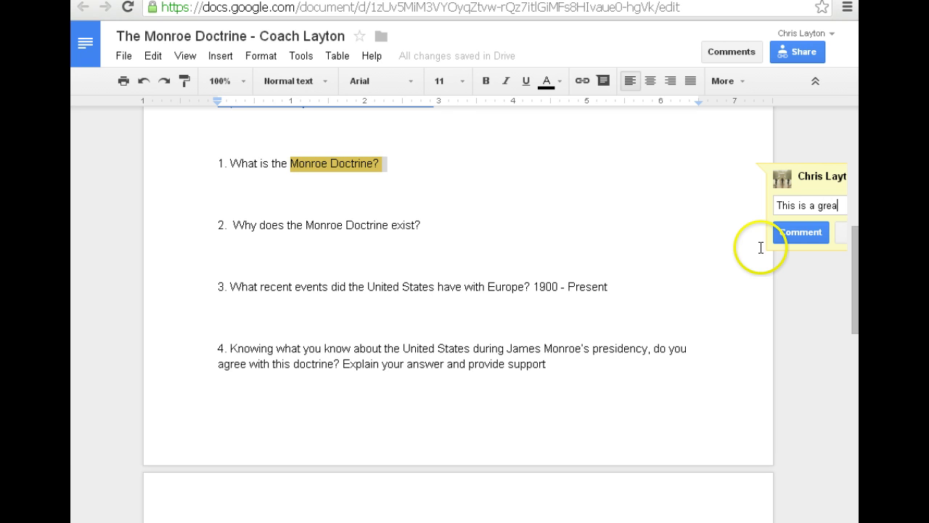
pyautogui.write('t answer fi')
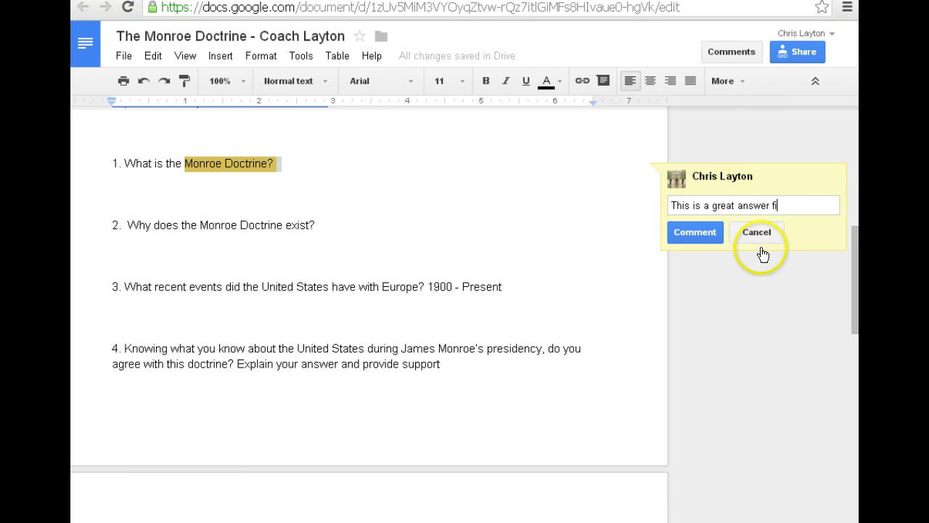
pyautogui.write('lled with great d')
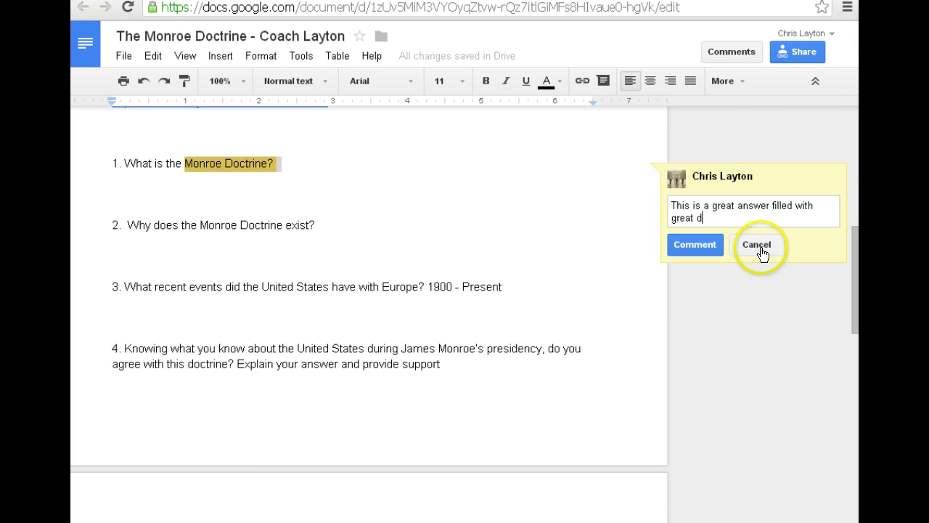
pyautogui.write('etails.....Great Work! ')
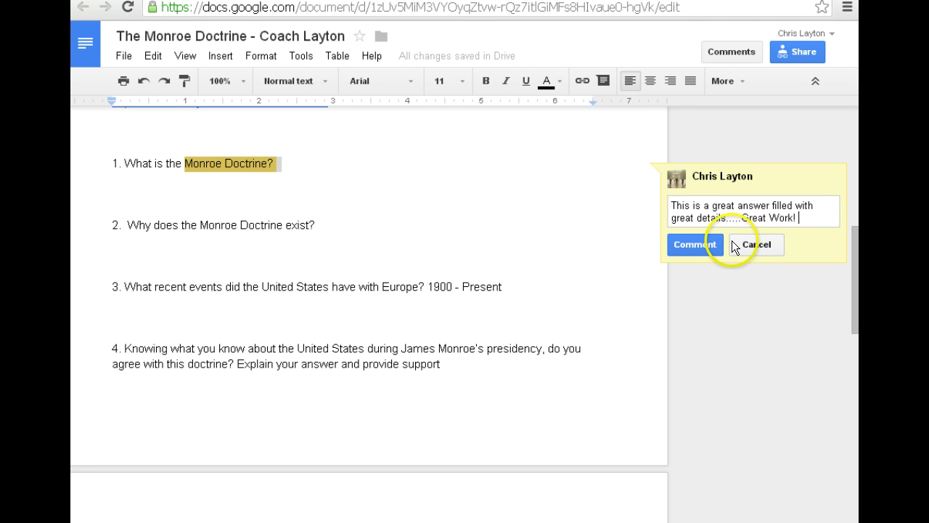
pyautogui.write('Total points ')
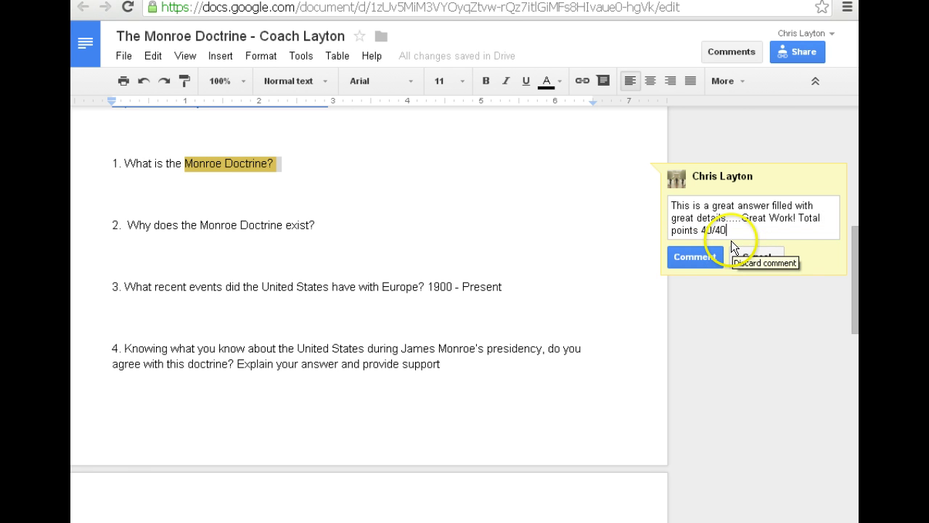
pyautogui.write('40/40')
pyautogui.click(696, 258)
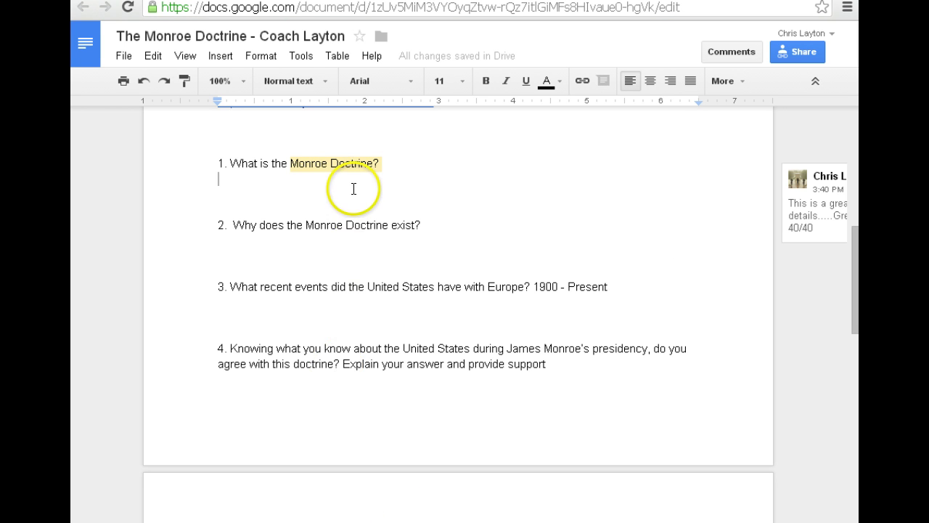
# - Add the line 'Is Due Wednesday January 29th' below question 1
pyautogui.press('Return')
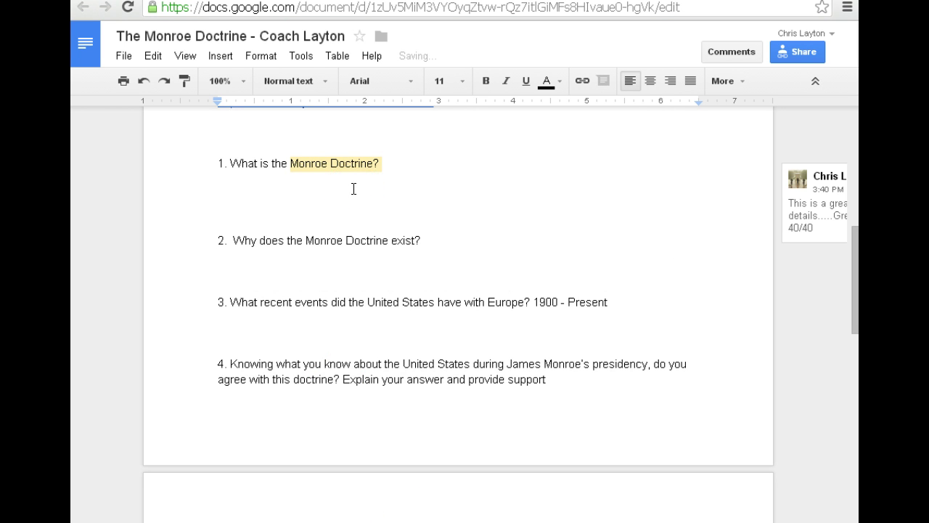
pyautogui.write('Is Due Wed')
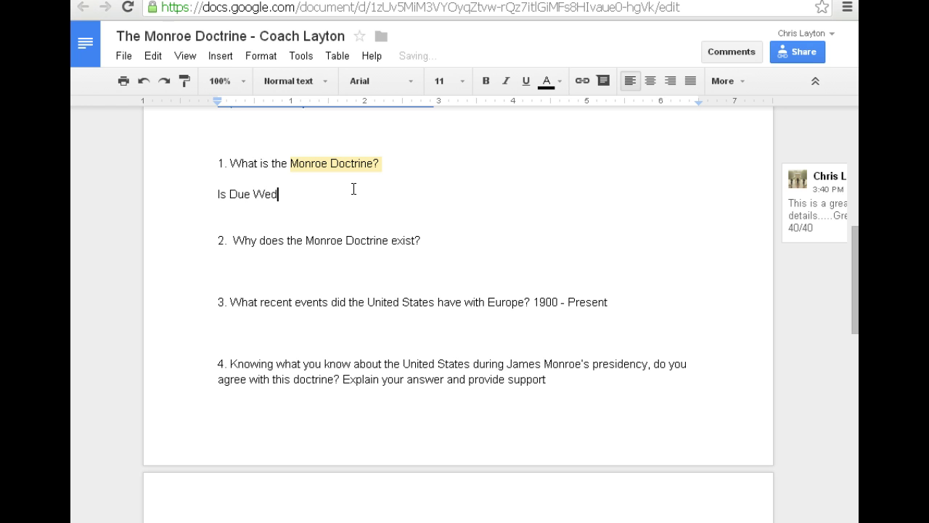
pyautogui.write('nesday January 29th?')
pyautogui.press('BackSpace')
pyautogui.press('BackSpace')
pyautogui.press('Return')
pyautogui.press('Return')
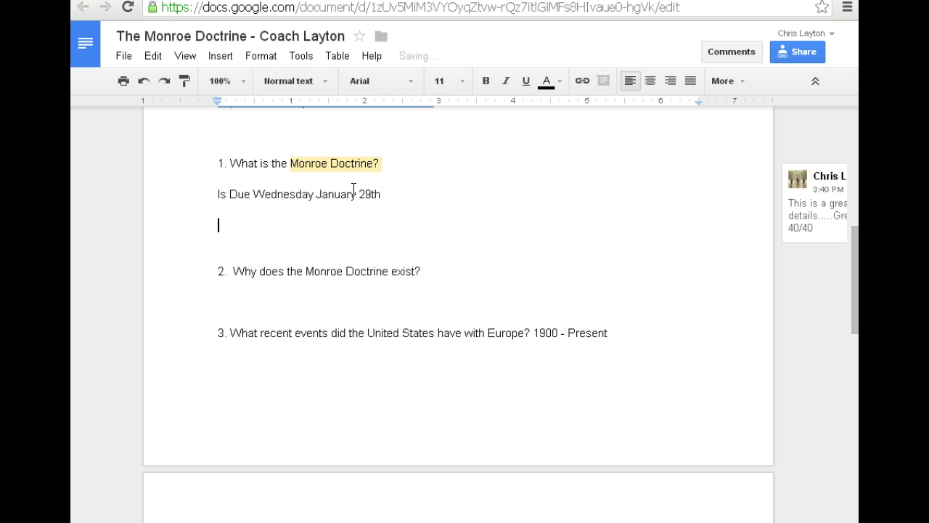
# - Type 'Mapping Oak Ridge is due on Monday January 27th' on the next line
pyautogui.write('Mappini O')
pyautogui.press('BackSpace')
pyautogui.press('BackSpace')
pyautogui.press('BackSpace')
pyautogui.write('g Oak ')
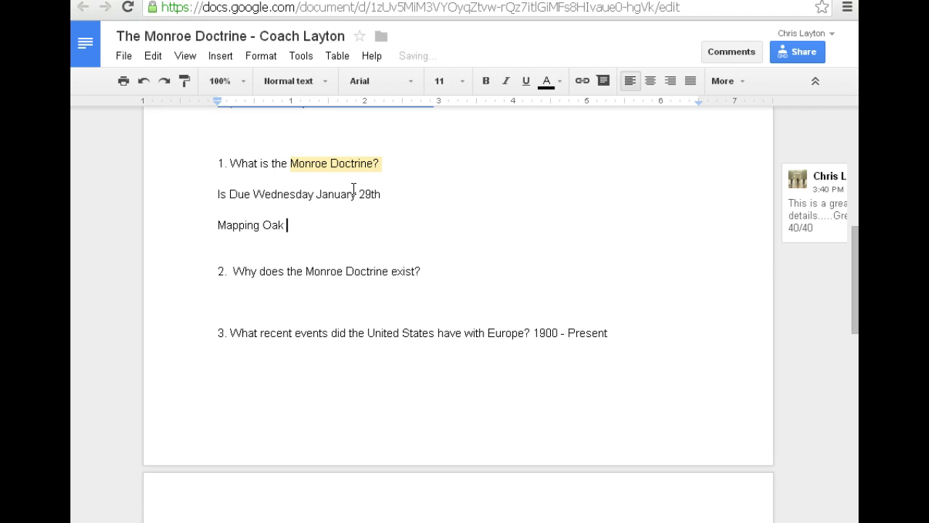
pyautogui.write('Ridge is due on MOnd')
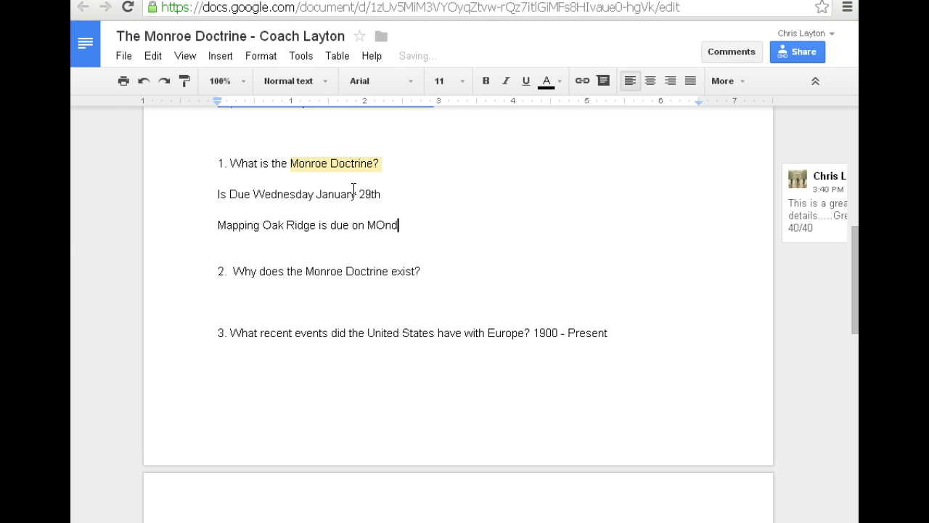
pyautogui.press('BackSpace')
pyautogui.press('BackSpace')
pyautogui.press('BackSpace')
pyautogui.write('onday January 27th')
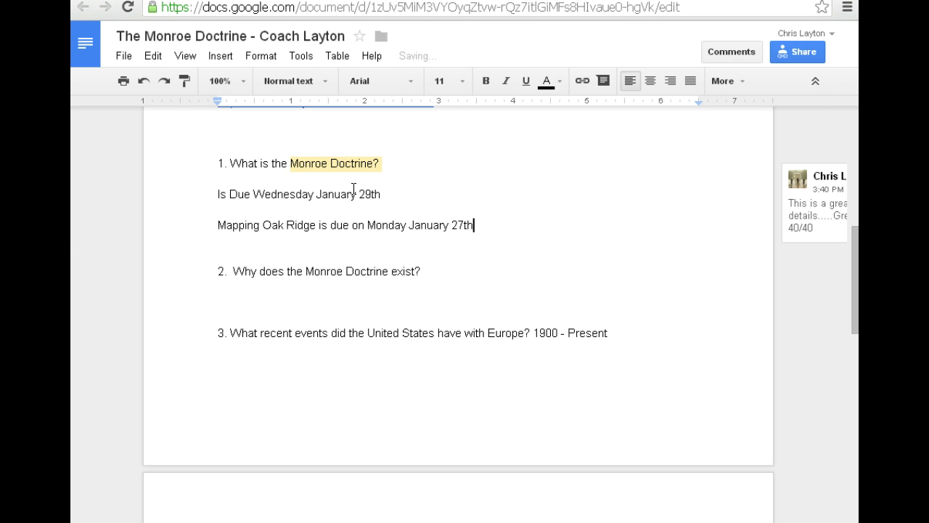